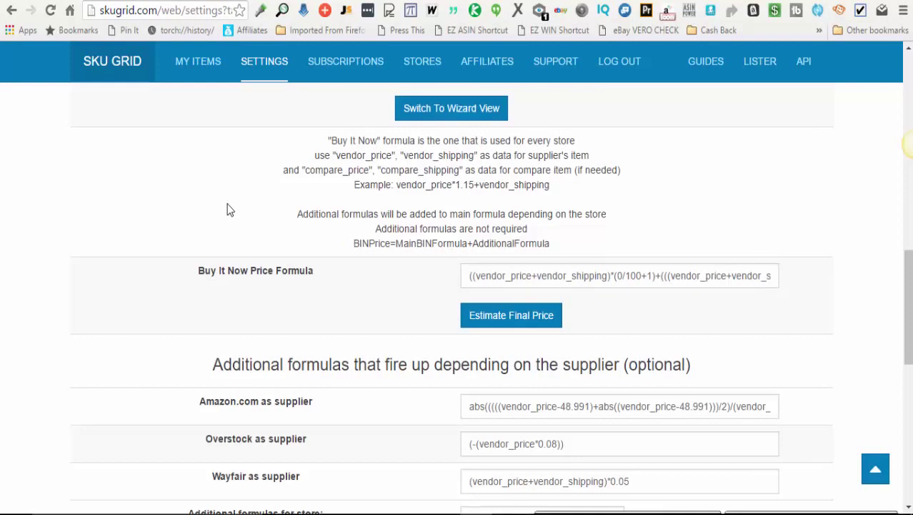
# Highlight the per-supplier additional formulas heading for emphasis
pyautogui.scroll(1, 236, 209)
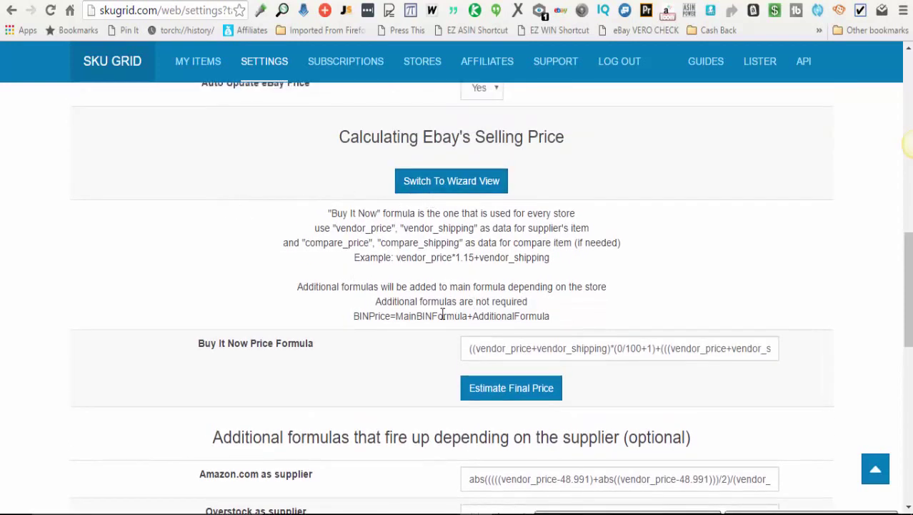
pyautogui.scroll(-1, 404, 323)
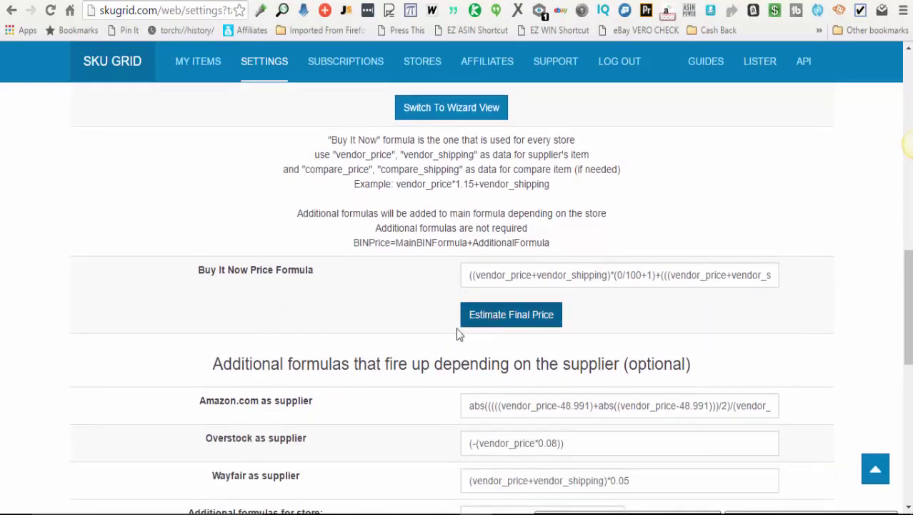
pyautogui.moveTo(214, 362); pyautogui.dragTo(700, 378)
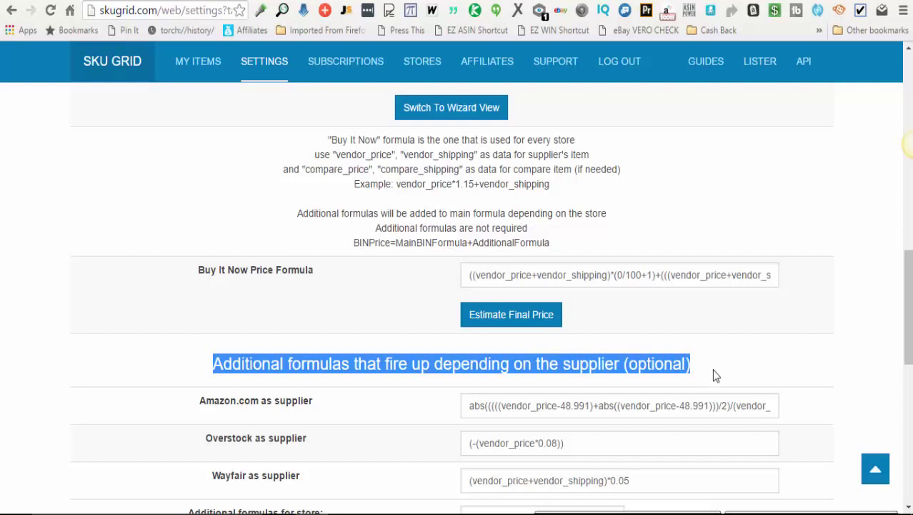
pyautogui.click(713, 369)
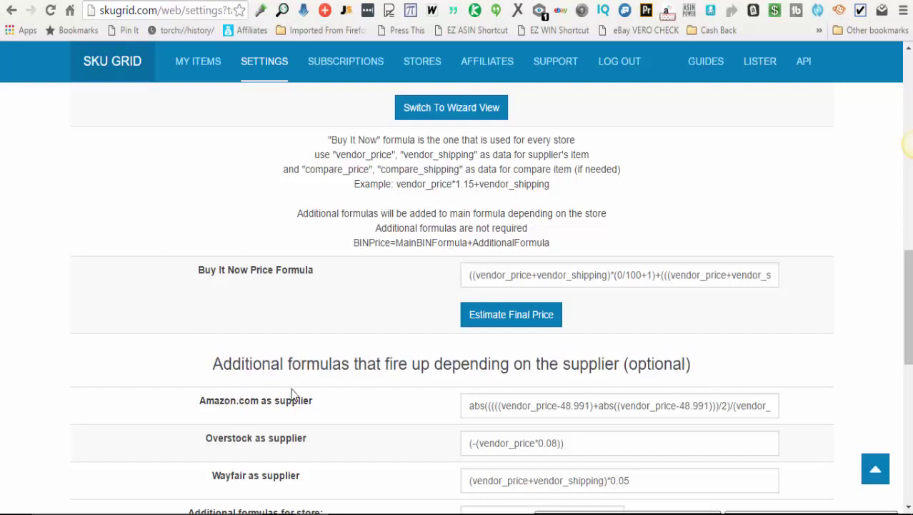
pyautogui.scroll(1, 292, 393)
pyautogui.scroll(-1, 291, 393)
# Point out the two 48.991 threshold values in the Amazon.com formula
pyautogui.moveTo(481, 405); pyautogui.dragTo(806, 404)
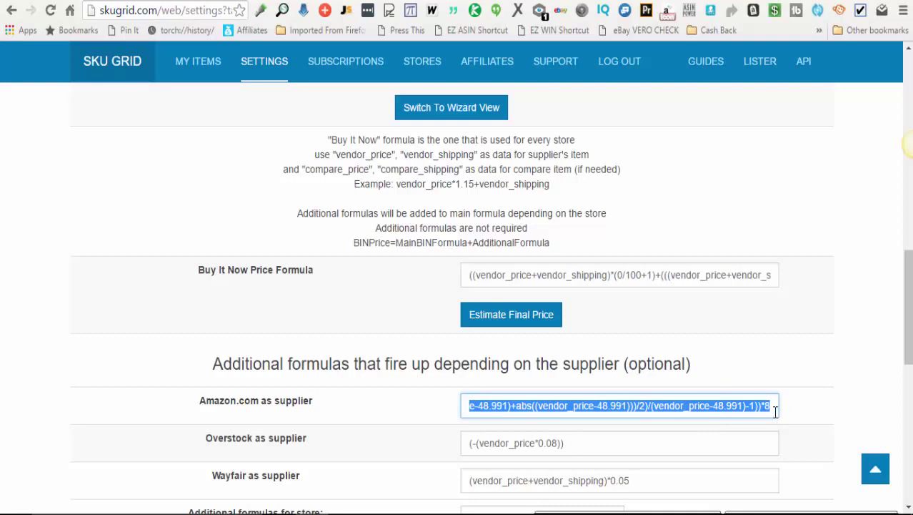
pyautogui.click(511, 409)
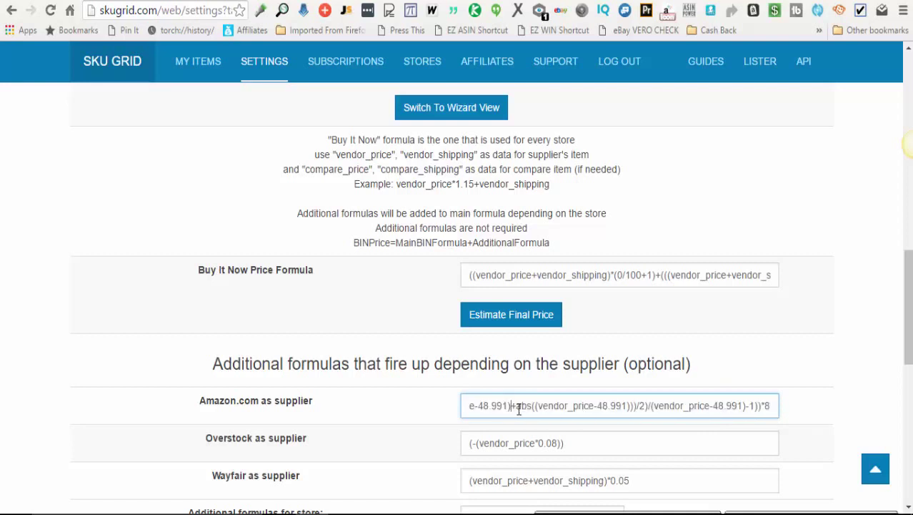
pyautogui.press('Left')
pyautogui.press('Left')
pyautogui.press('Left')
pyautogui.press('Left')
pyautogui.press('Left')
pyautogui.press('Left')
pyautogui.press('Left')
pyautogui.press('Left')
pyautogui.press('Left')
pyautogui.press('Left')
pyautogui.press('Left')
pyautogui.press('Left')
pyautogui.press('Left')
pyautogui.press('Left')
pyautogui.press('Left')
pyautogui.press('Left')
pyautogui.press('Left')
pyautogui.press('Left')
pyautogui.press('Left')
pyautogui.press('Left')
pyautogui.press('Left')
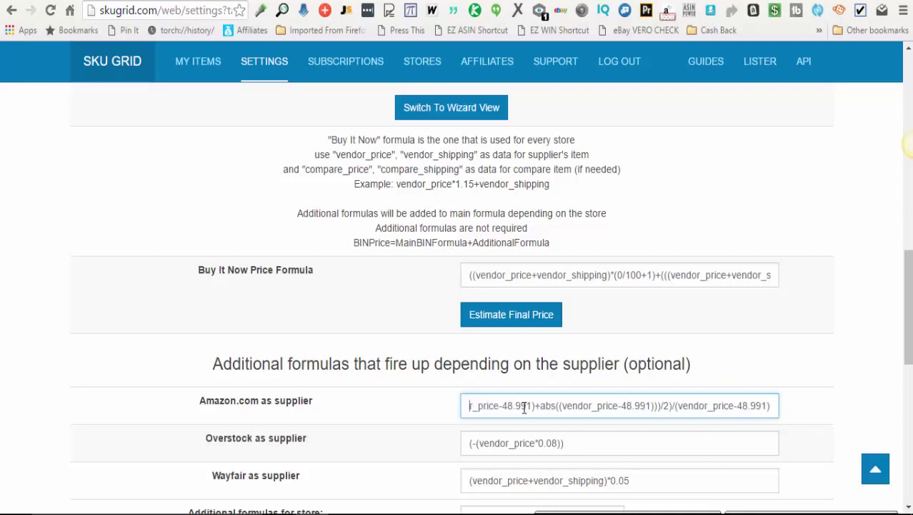
pyautogui.press('Right')
pyautogui.press('Right')
pyautogui.press('Right')
pyautogui.press('Right')
pyautogui.press('Right')
pyautogui.press('Right')
pyautogui.press('Right')
pyautogui.press('Right')
pyautogui.press('Right')
pyautogui.press('Right')
pyautogui.press('Right')
pyautogui.press('Right')
pyautogui.press('Right')
pyautogui.press('Right')
pyautogui.press('Right')
pyautogui.press('Right')
pyautogui.press('Right')
pyautogui.press('Right')
pyautogui.press('Right')
pyautogui.press('Right')
pyautogui.press('Right')
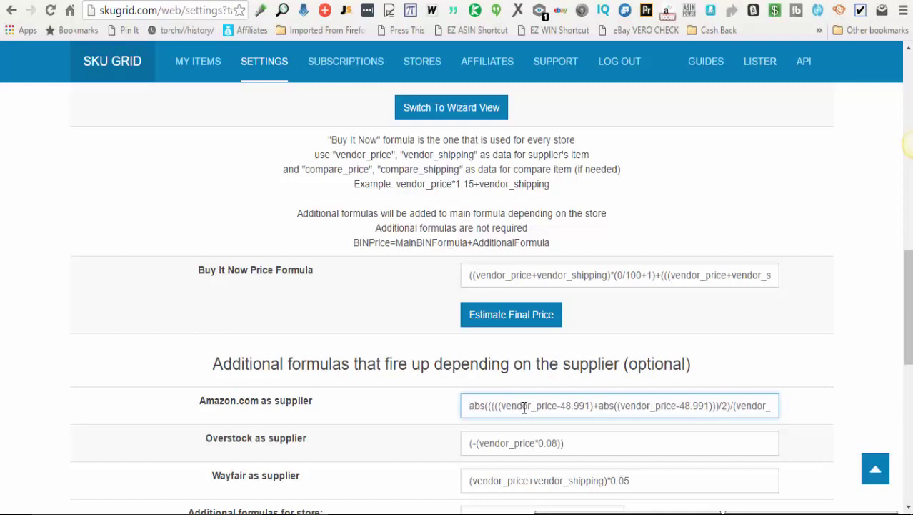
pyautogui.hotkey('shift', 'Right')
pyautogui.hotkey('shift', 'Right')
pyautogui.hotkey('shift', 'Right')
pyautogui.hotkey('shift', 'Right')
pyautogui.hotkey('shift', 'Right')
pyautogui.hotkey('shift', 'Right')
pyautogui.moveTo(679, 406); pyautogui.dragTo(709, 407)
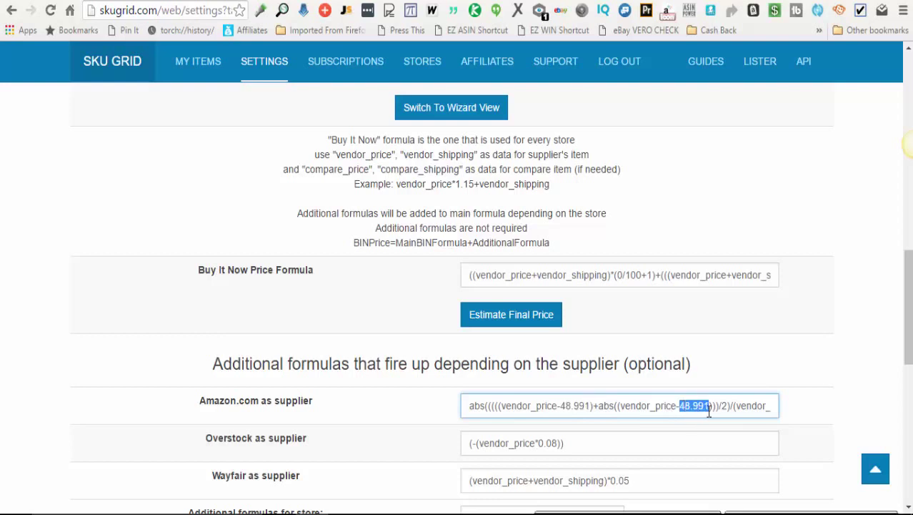
pyautogui.click(728, 405)
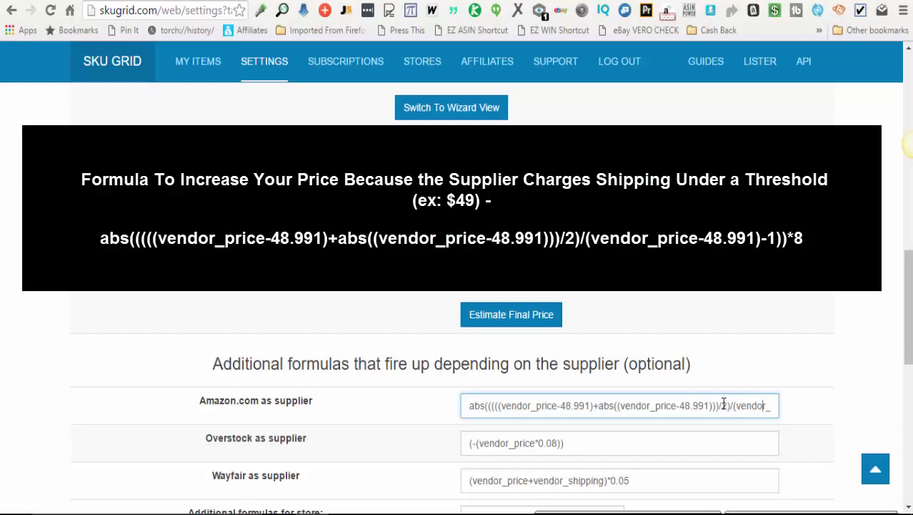
# Point out the trailing 8 added to the price, then select the whole Amazon.com formula
pyautogui.press('Right')
pyautogui.press('Right')
pyautogui.press('Right')
pyautogui.press('Right')
pyautogui.press('Right')
pyautogui.press('Right')
pyautogui.press('Right')
pyautogui.press('Right')
pyautogui.press('Right')
pyautogui.press('Right')
pyautogui.press('Right')
pyautogui.press('Right')
pyautogui.press('Right')
pyautogui.press('Right')
pyautogui.press('Right')
pyautogui.press('Right')
pyautogui.press('Right')
pyautogui.press('Right')
pyautogui.press('Right')
pyautogui.press('Right')
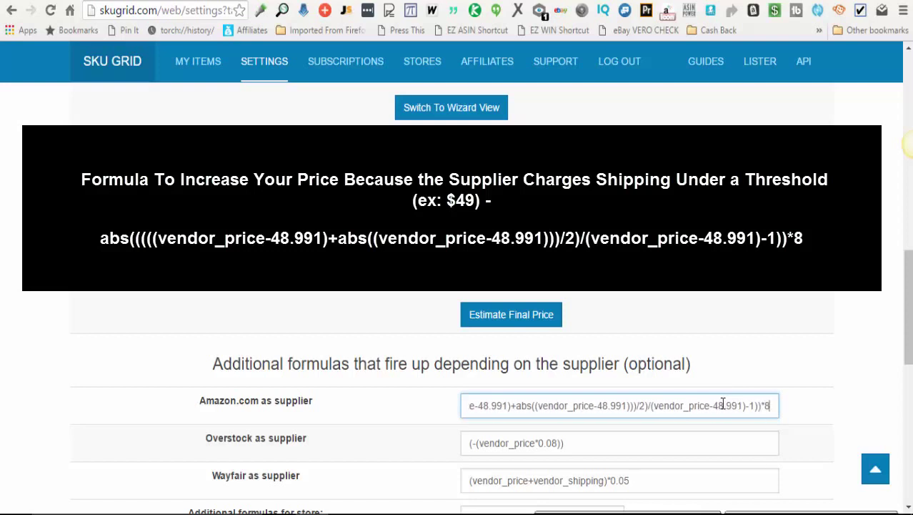
pyautogui.moveTo(717, 405); pyautogui.dragTo(742, 407)
pyautogui.click(767, 405)
pyautogui.doubleClick(767, 406)
pyautogui.click(603, 406)
pyautogui.moveTo(602, 406); pyautogui.dragTo(620, 406)
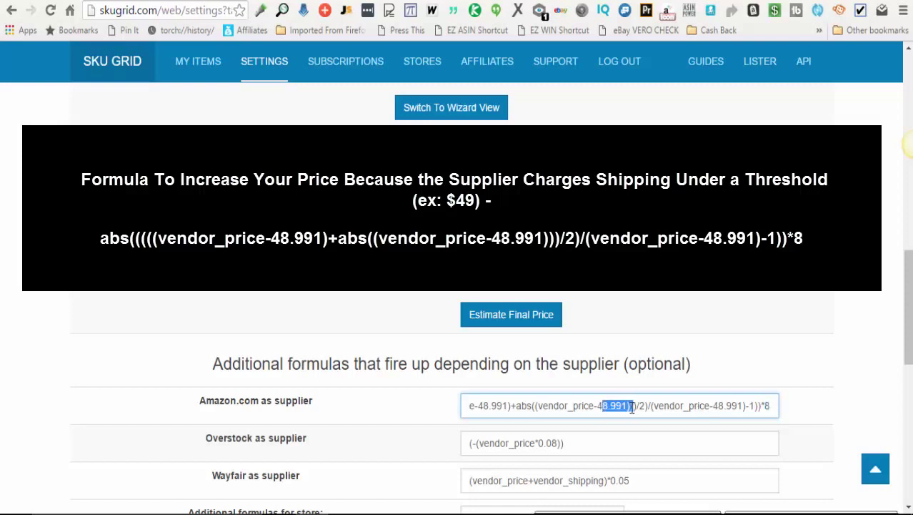
pyautogui.click(750, 411)
pyautogui.moveTo(772, 406); pyautogui.dragTo(444, 405)
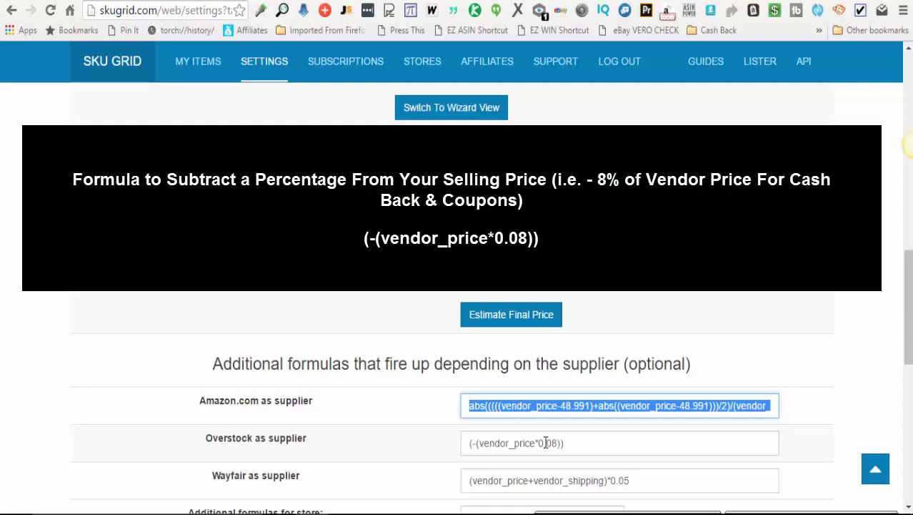
# Point out the 08 percentage in the Overstock formula
pyautogui.moveTo(546, 443); pyautogui.dragTo(561, 443)
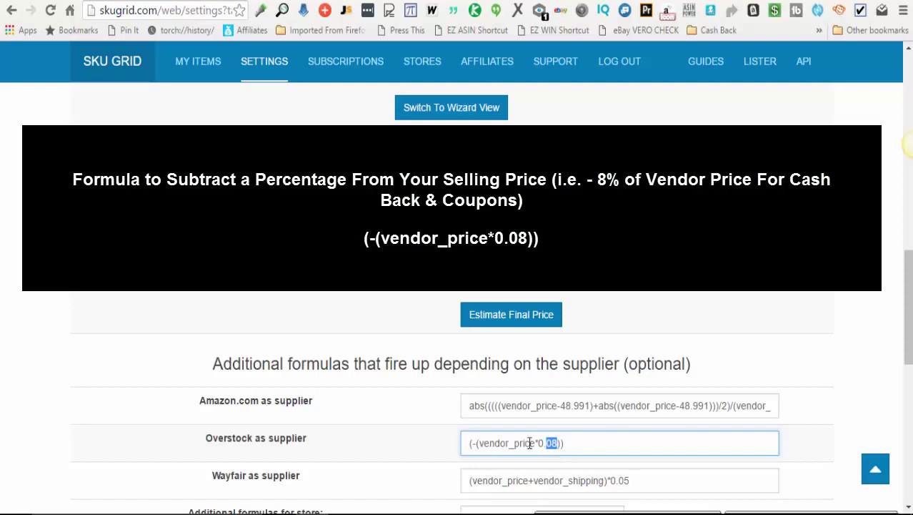
pyautogui.click(478, 443)
pyautogui.moveTo(598, 443); pyautogui.dragTo(471, 448)
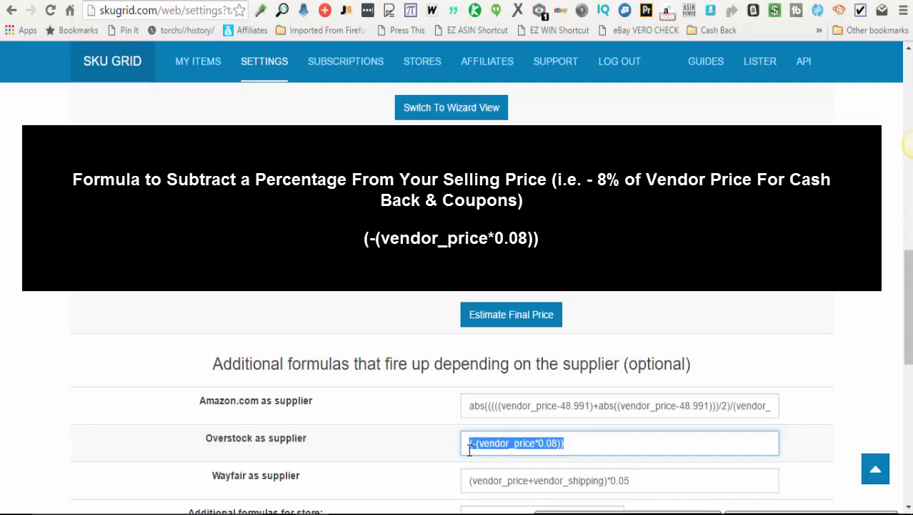
pyautogui.click(583, 450)
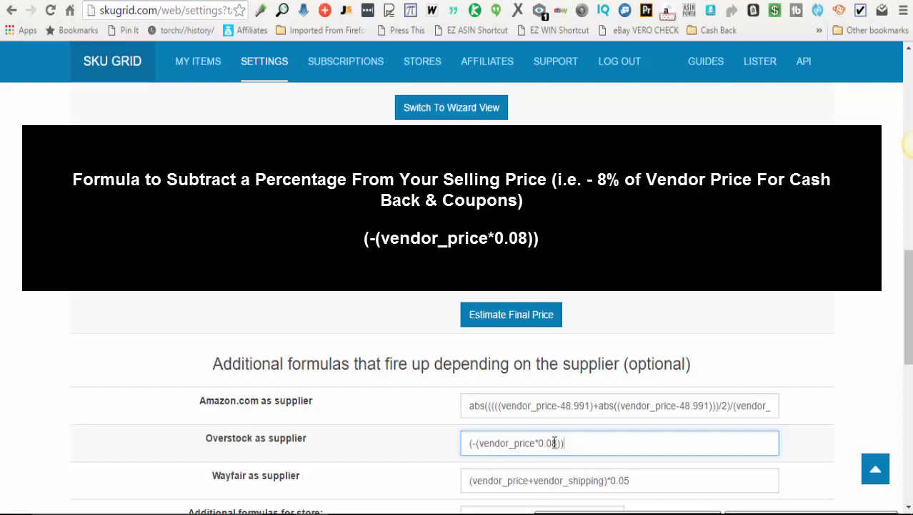
pyautogui.moveTo(558, 443); pyautogui.dragTo(544, 445)
pyautogui.click(580, 444)
pyautogui.moveTo(581, 443); pyautogui.dragTo(465, 437)
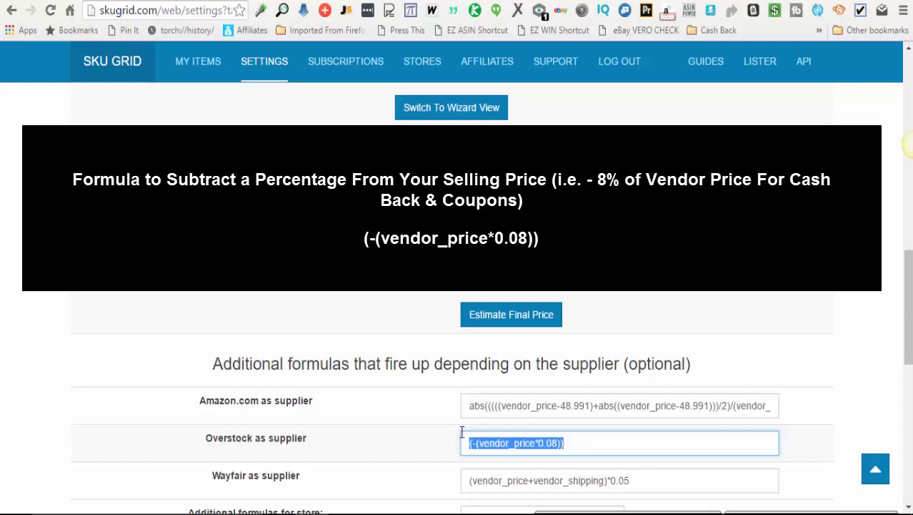
pyautogui.click(469, 405)
pyautogui.click(472, 445)
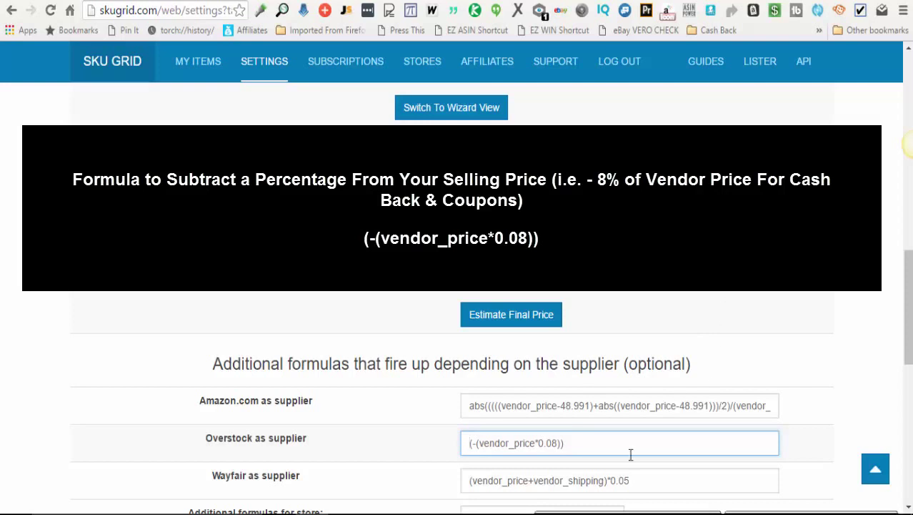
# Point out the 0.05 rate in the Wayfair formula and select the whole formula
pyautogui.scroll(-1, 601, 448)
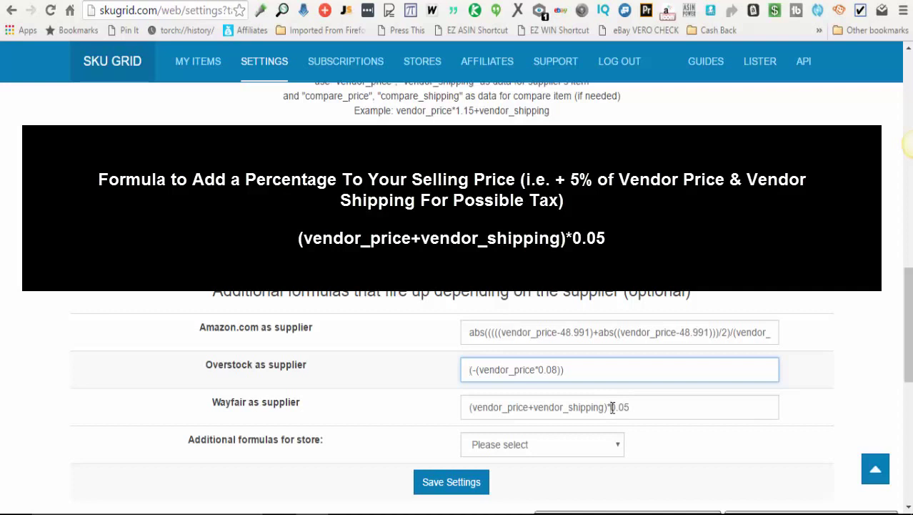
pyautogui.moveTo(611, 407); pyautogui.dragTo(632, 406)
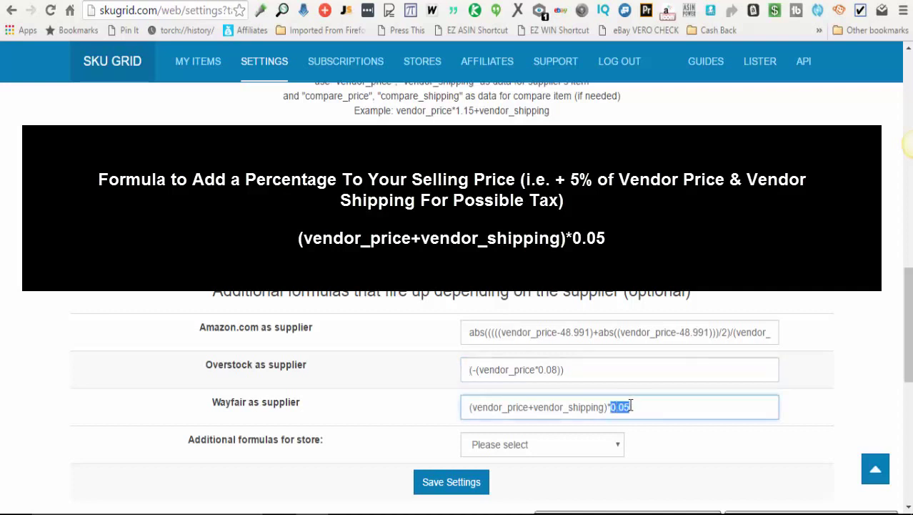
pyautogui.click(642, 402)
pyautogui.moveTo(639, 411); pyautogui.dragTo(443, 415)
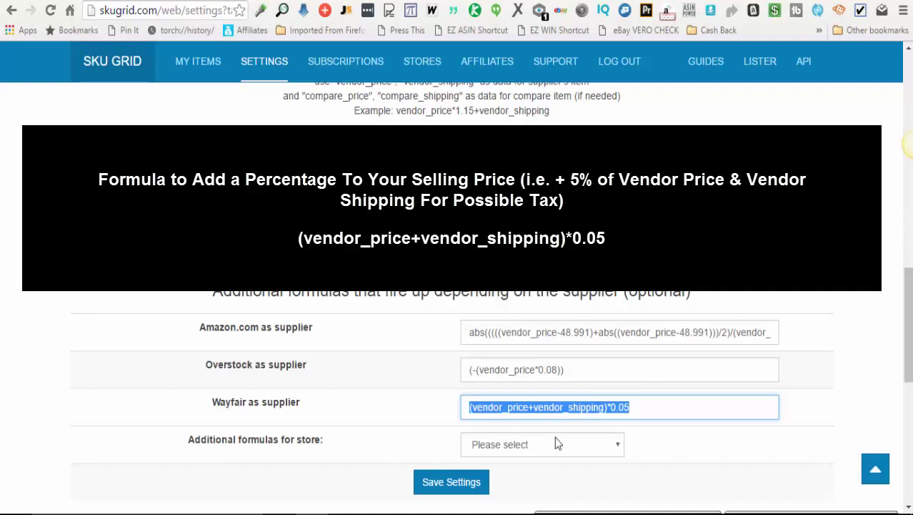
# Add an AllModern supplier row from the 'Additional formulas for store' list
pyautogui.click(571, 445)
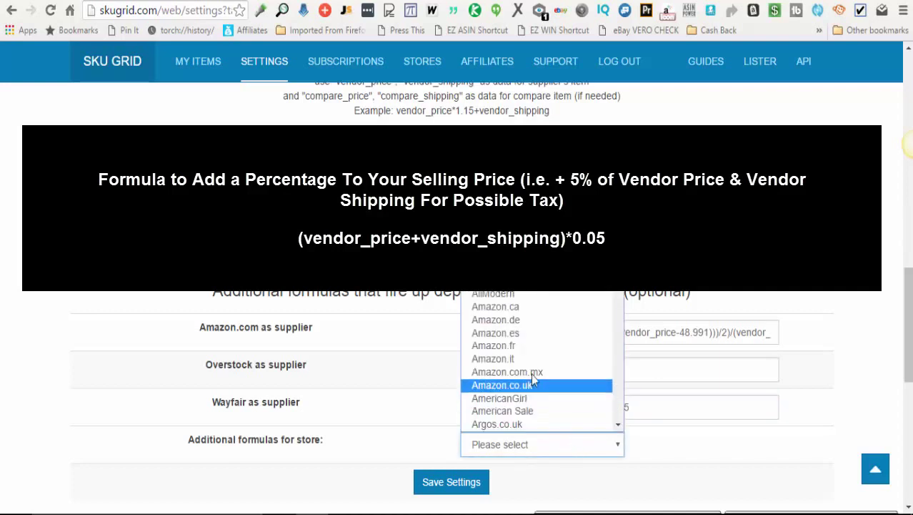
pyautogui.click(526, 294)
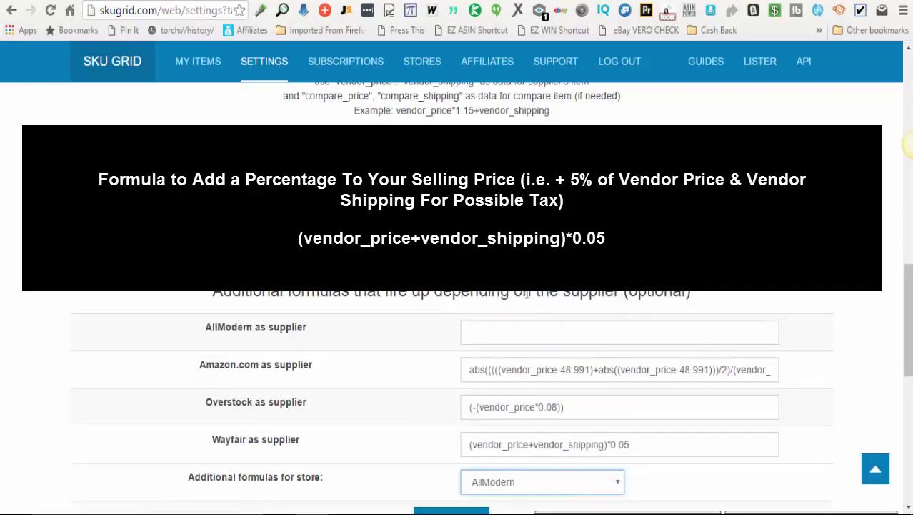
pyautogui.moveTo(203, 327); pyautogui.dragTo(312, 331)
pyautogui.click(501, 335)
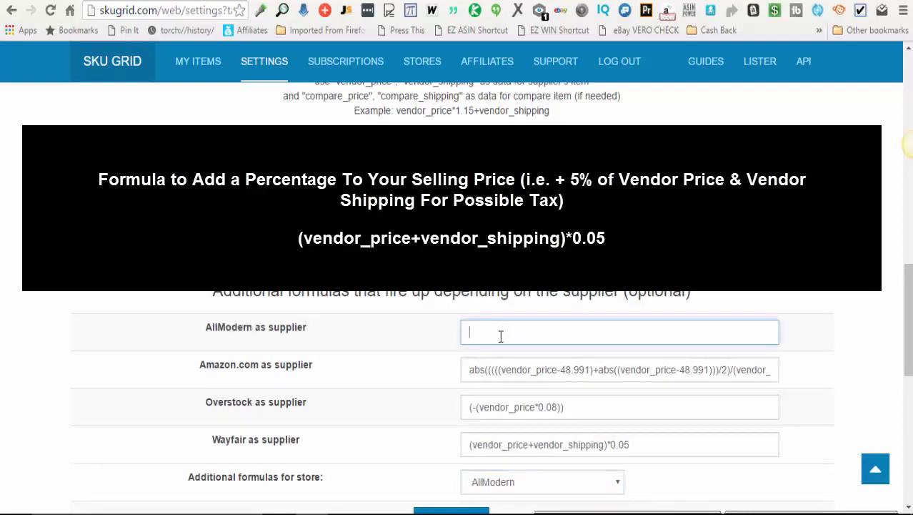
# Copy the Wayfair formula (vendor_price+vendor_shipping)*0.05 into the AllModern field and save
pyautogui.moveTo(632, 444); pyautogui.dragTo(437, 440)
pyautogui.rightClick(508, 441)
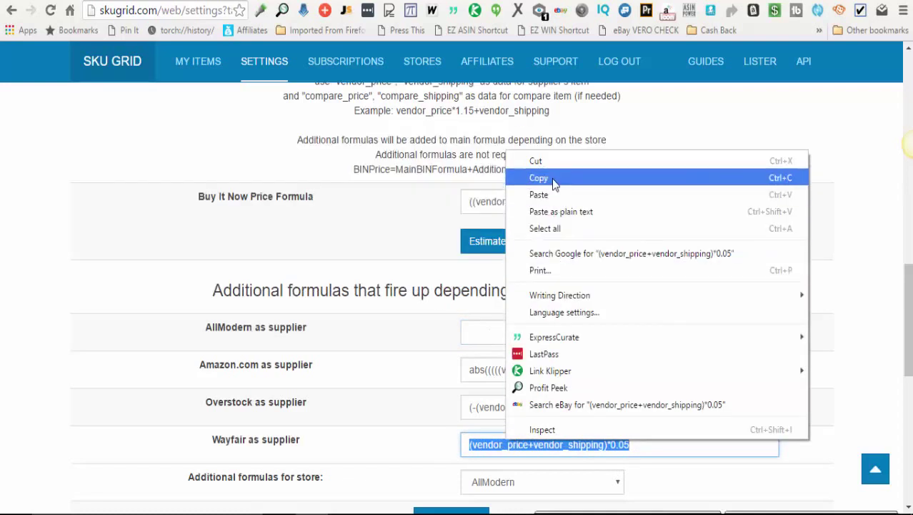
pyautogui.click(553, 181)
pyautogui.click(510, 336)
pyautogui.rightClick(508, 336)
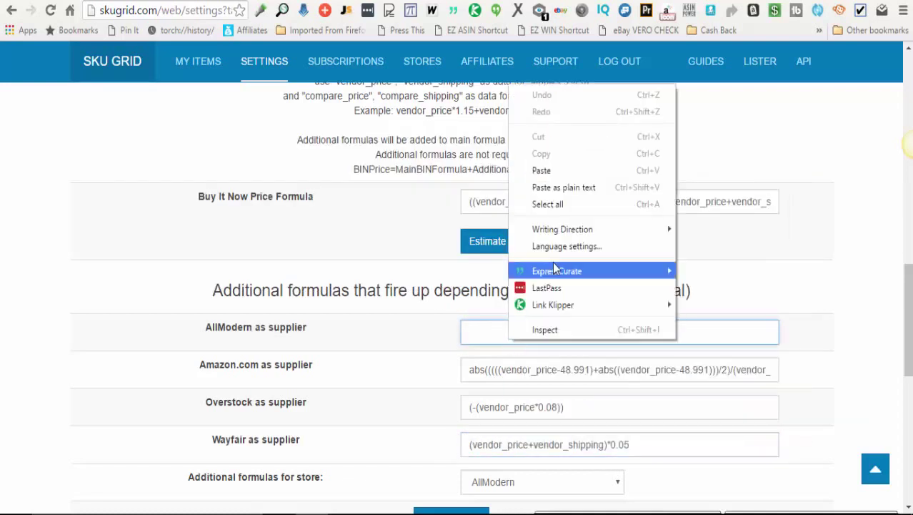
pyautogui.click(561, 176)
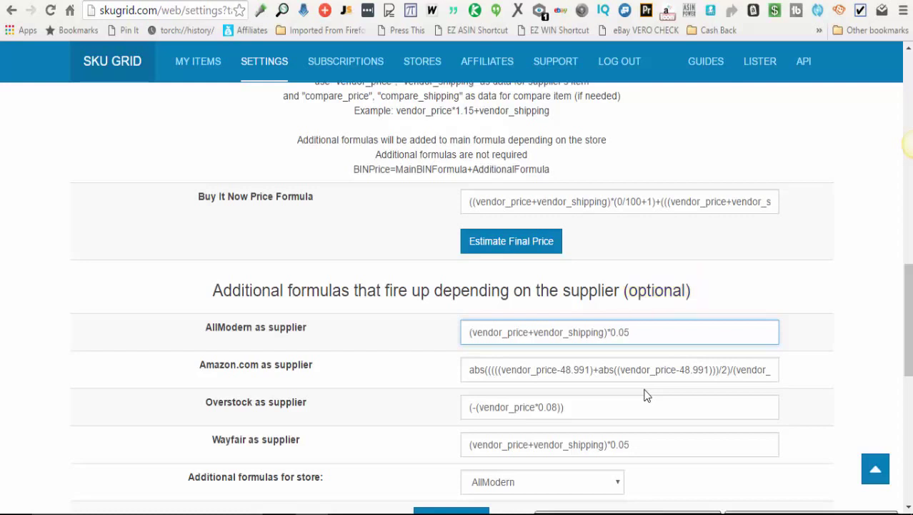
pyautogui.scroll(-1, 672, 411)
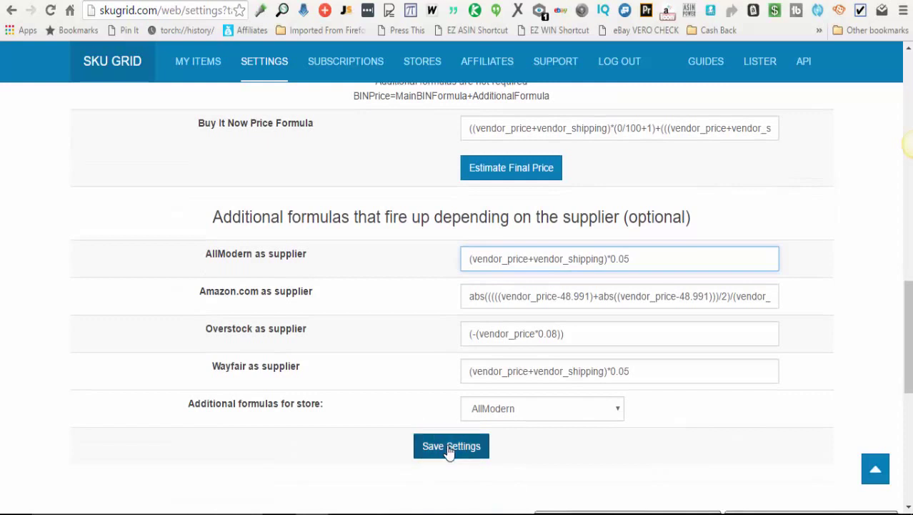
pyautogui.click(449, 450)
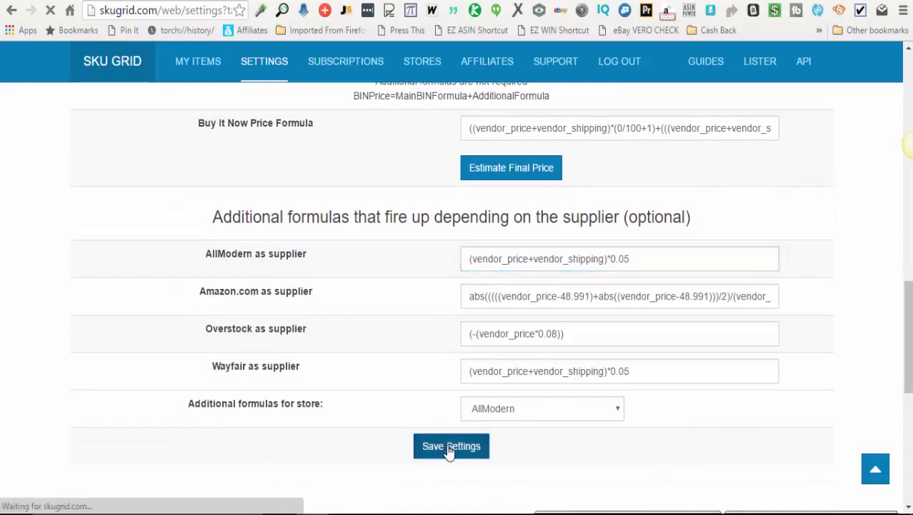